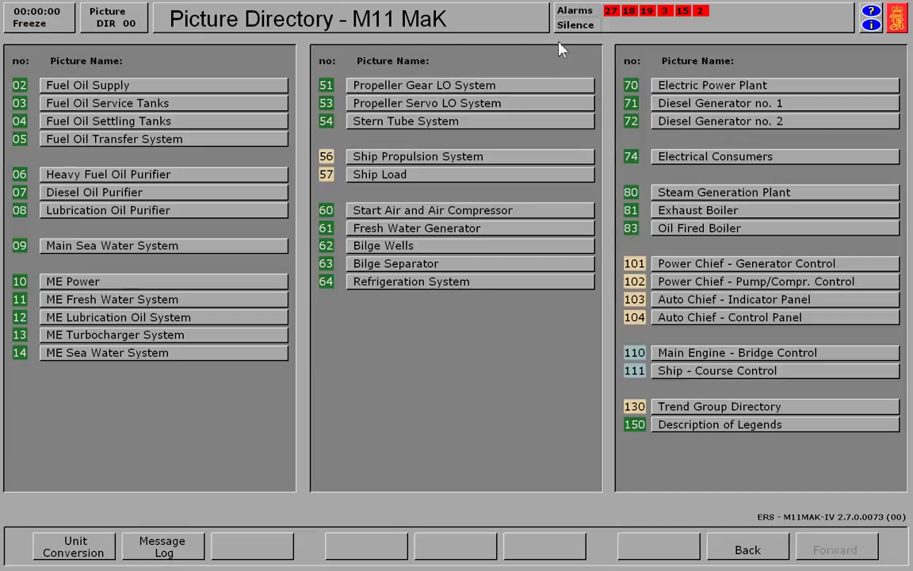
Open the Electric Power Plant overview (70) and check main bus bar 1's frequency.
click(716, 89)
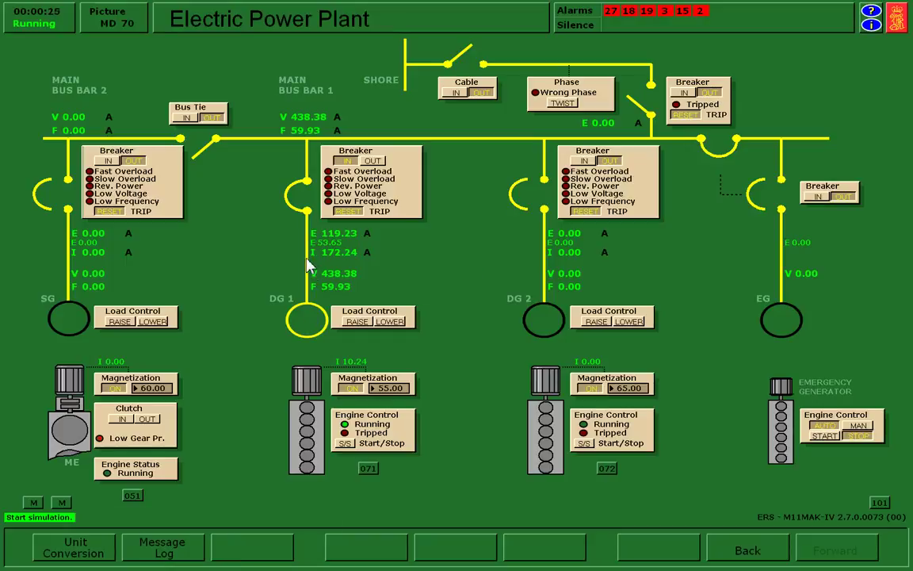
click(307, 135)
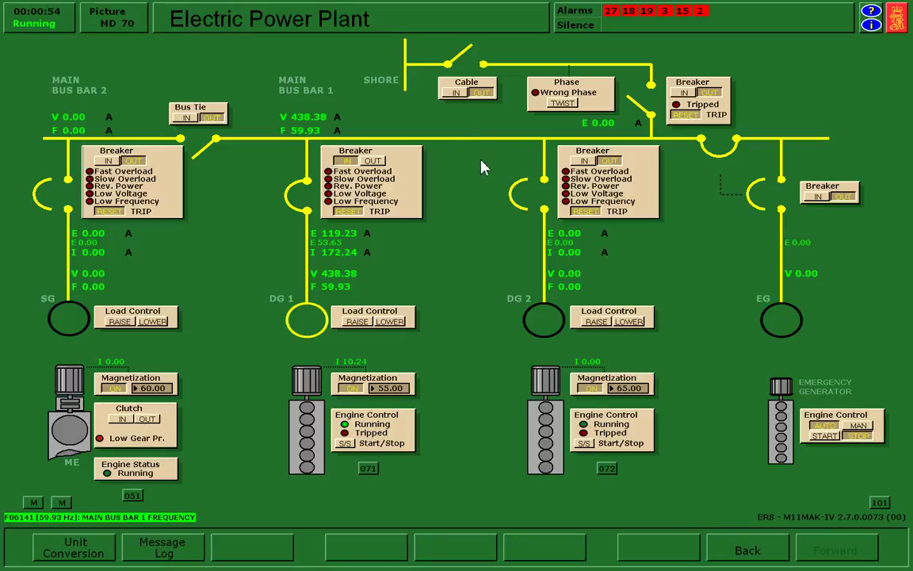
key(F2)
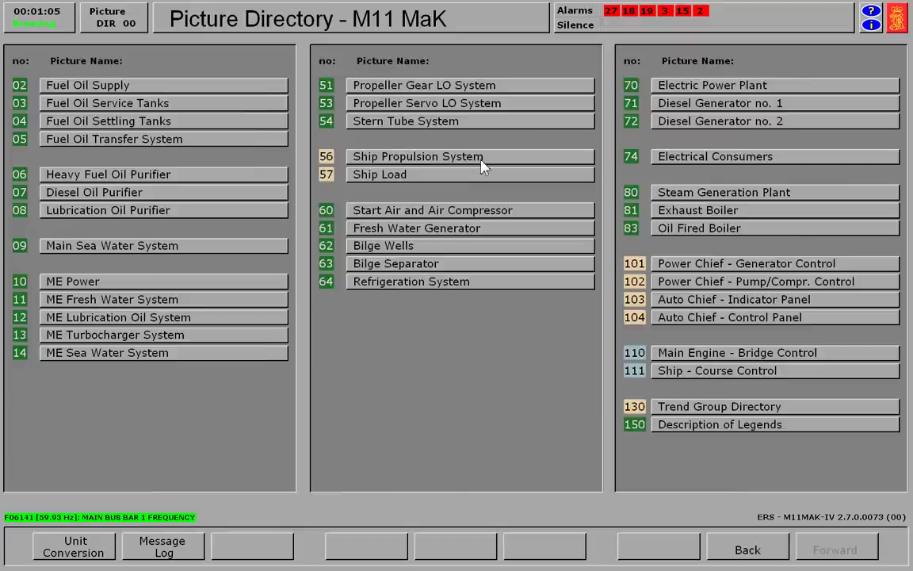
click(480, 157)
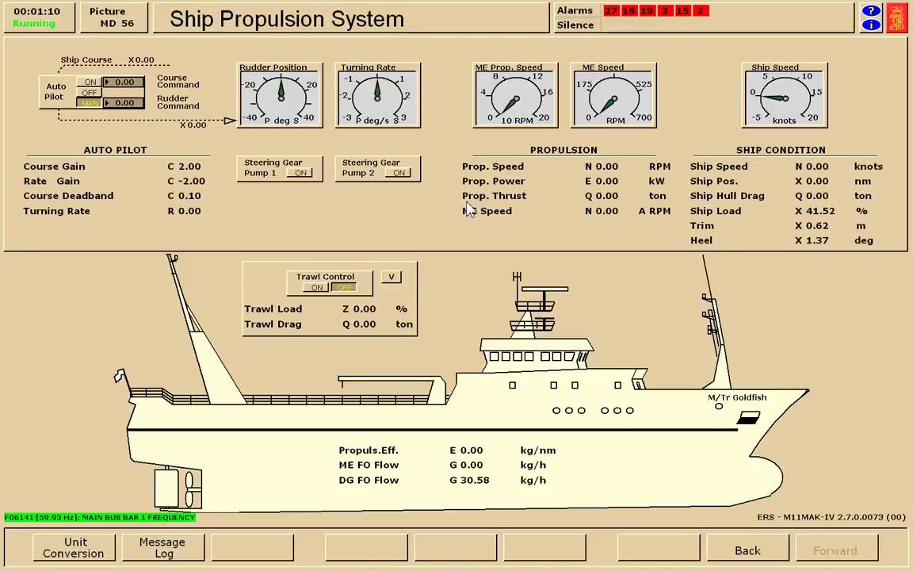
key(F2)
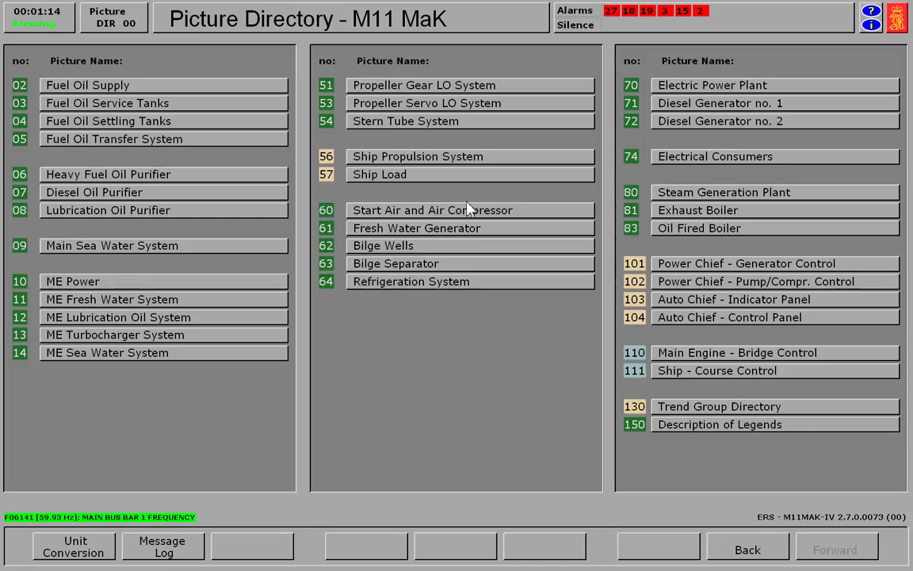
click(408, 210)
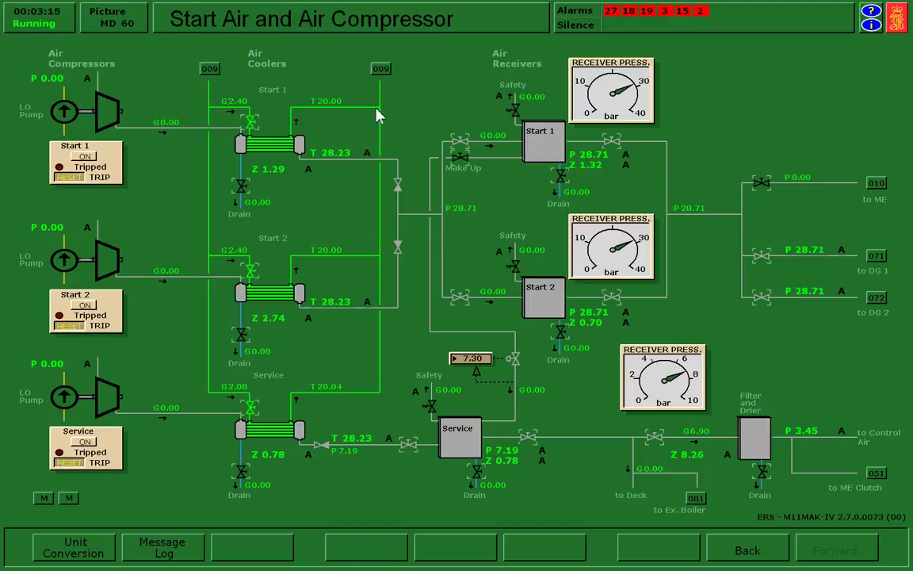
Go back to the picture directory and open the Power Chief pump/compressor control page (102).
key(F1)
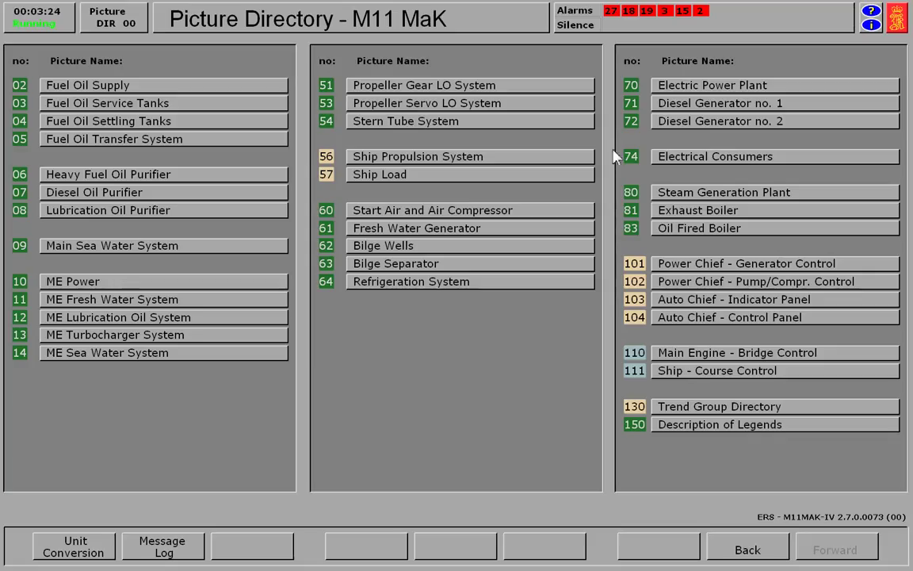
click(705, 283)
click(822, 198)
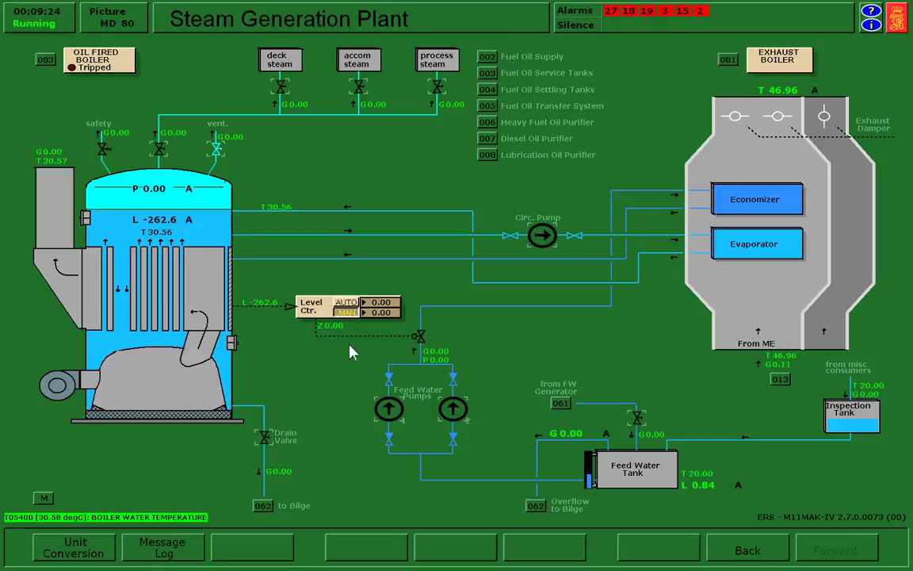
Set the level controller's manual output to 25% and start feed water pump 1.
click(381, 314)
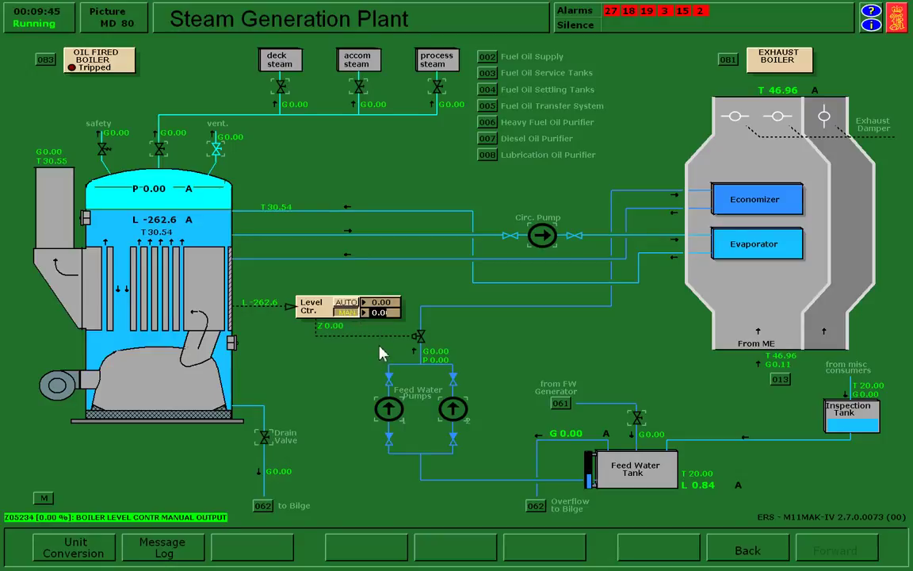
text(25)
key(Return)
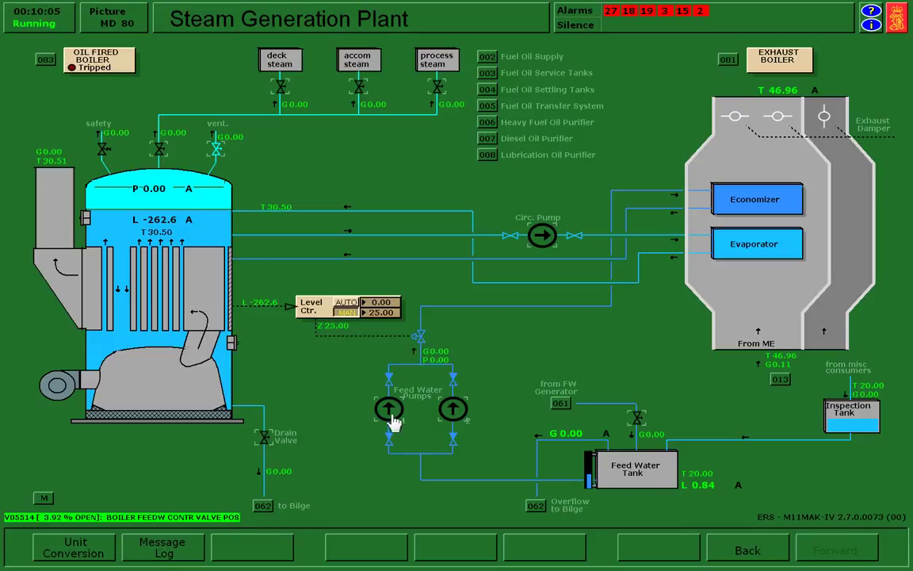
click(389, 410)
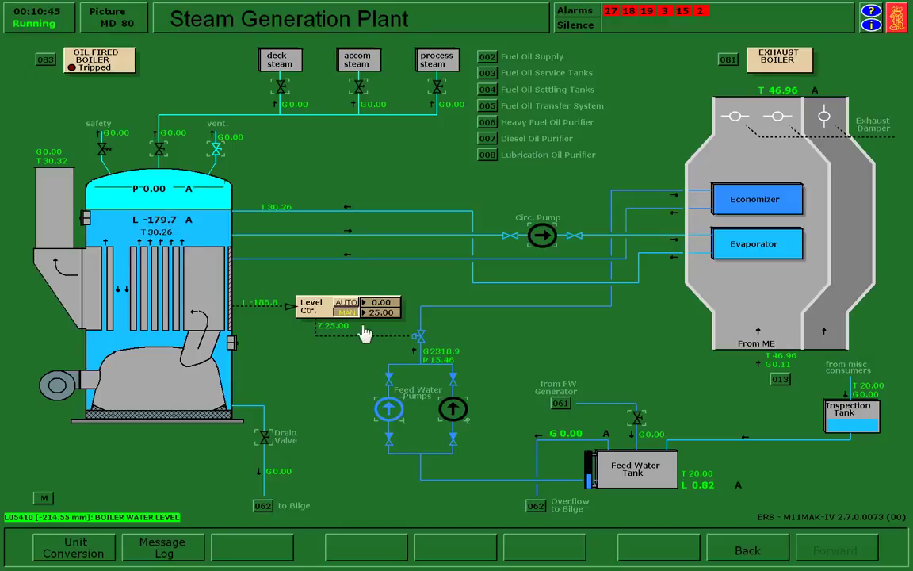
With the level near 0, set manual output to 0, stop feed pump 1, and confirm level 1.64.
click(386, 314)
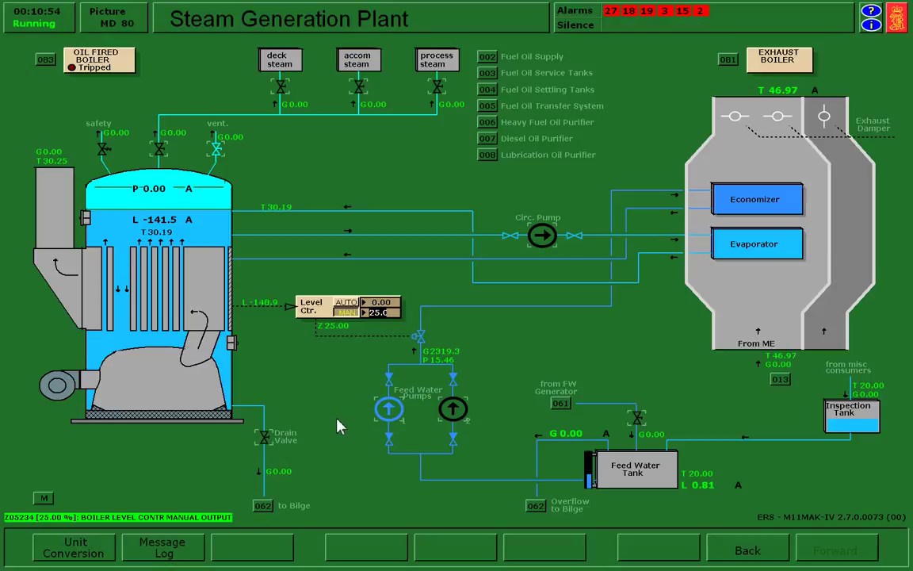
text(0)
key(Return)
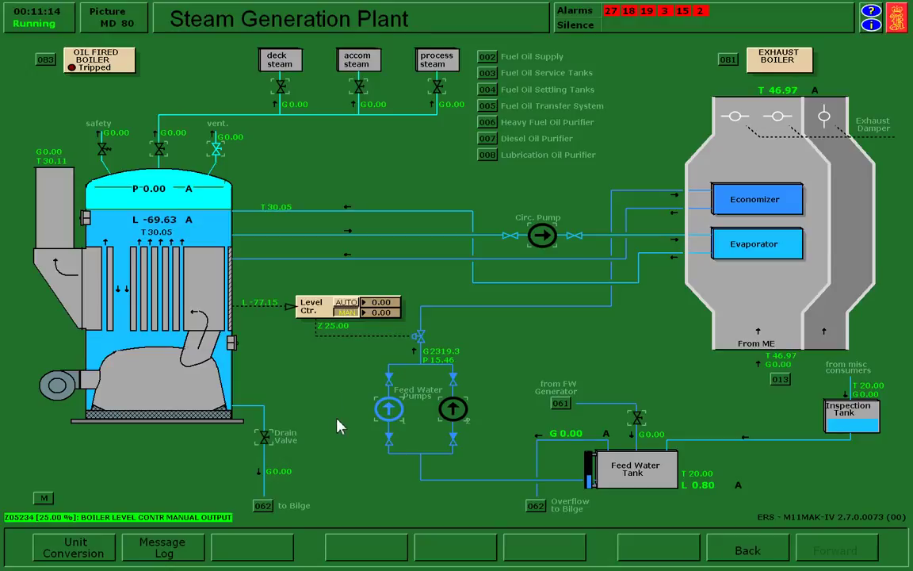
click(402, 412)
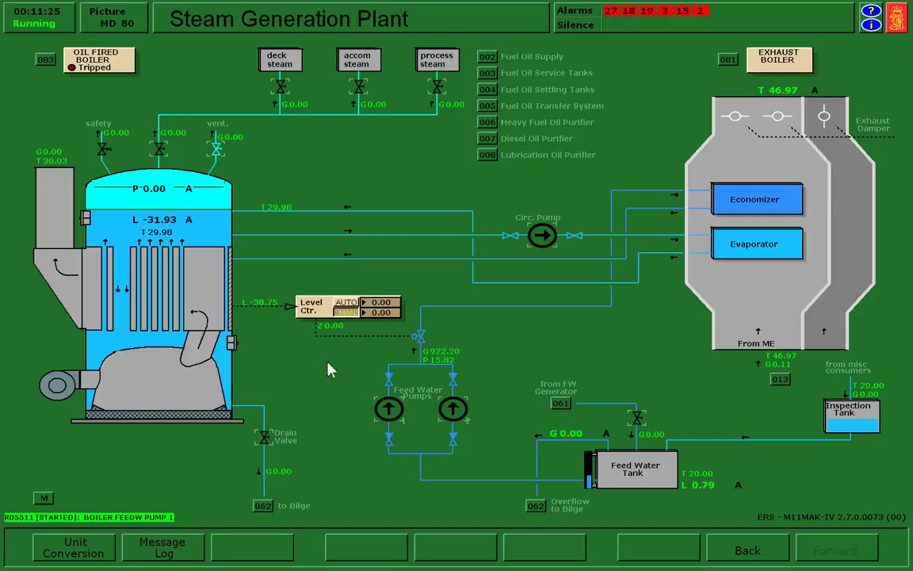
click(163, 225)
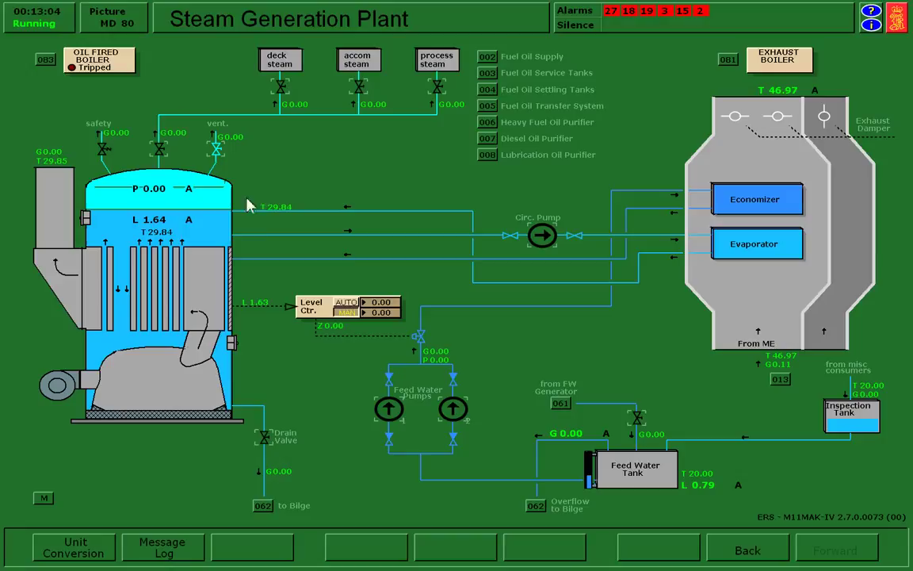
Check the boiler water level readout, then bring up the Oil Fired Boiler picture (MD 83).
click(161, 229)
key(F3)
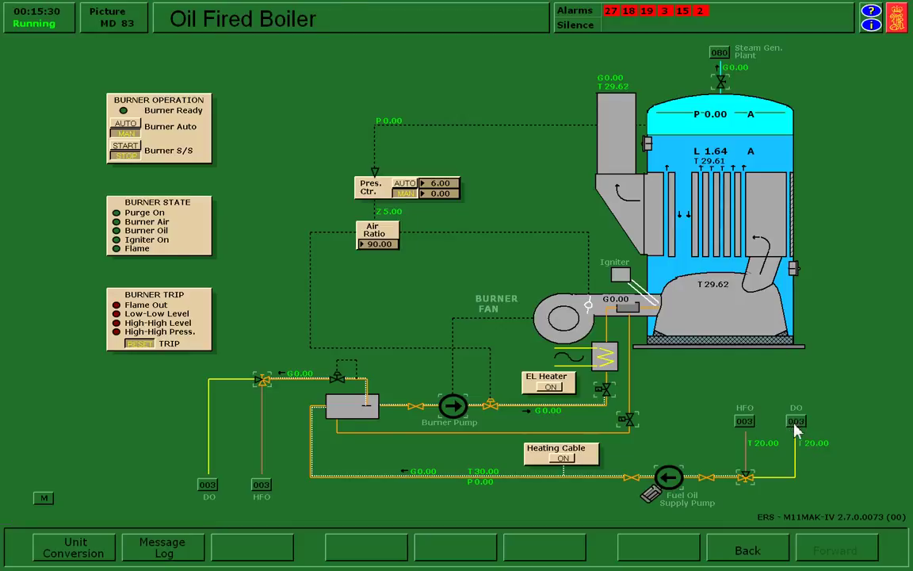
Open the DO service tank outlet valve to the boiler and return to the Oil Fired Boiler page.
click(796, 424)
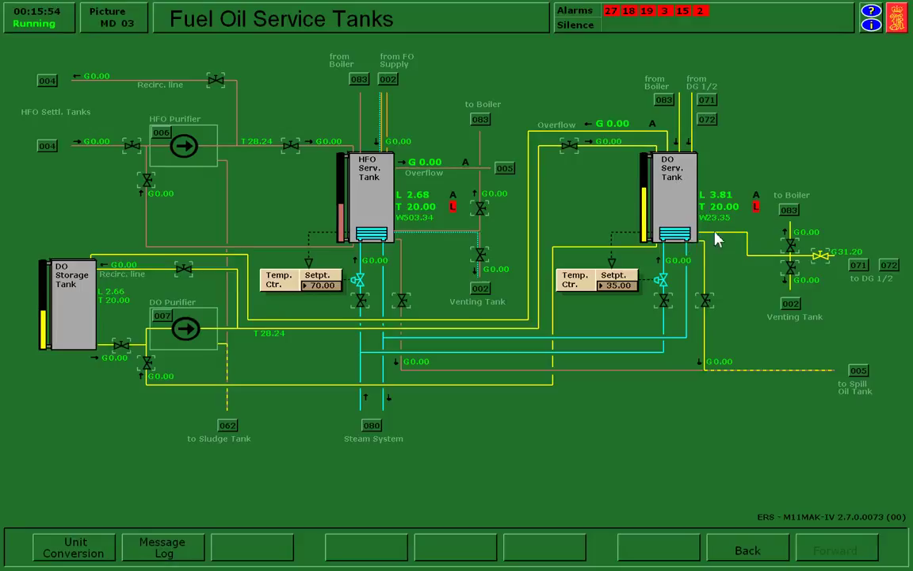
click(793, 252)
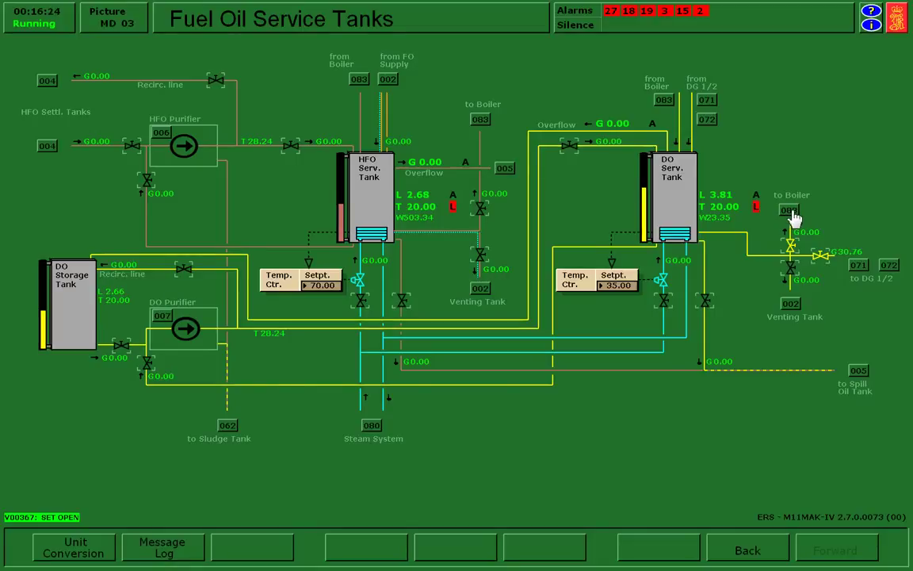
click(790, 211)
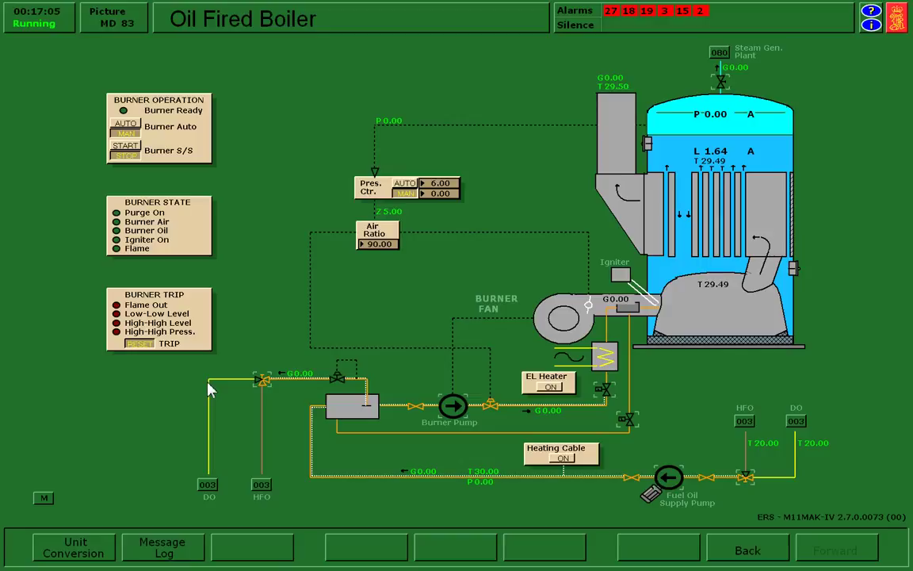
Set the burner fuel selection to diesel oil, start the fuel oil supply pump, and acknowledge alarm P05411.
click(261, 381)
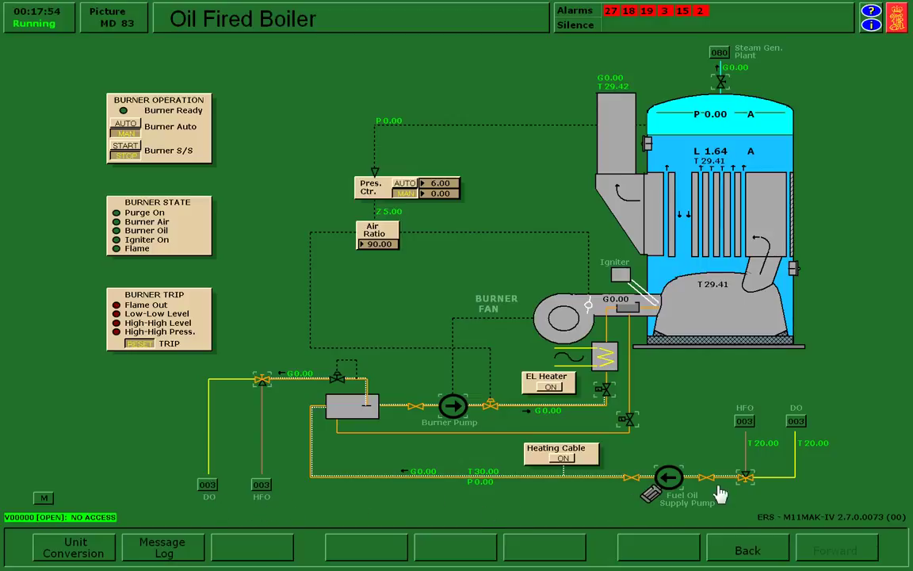
click(670, 476)
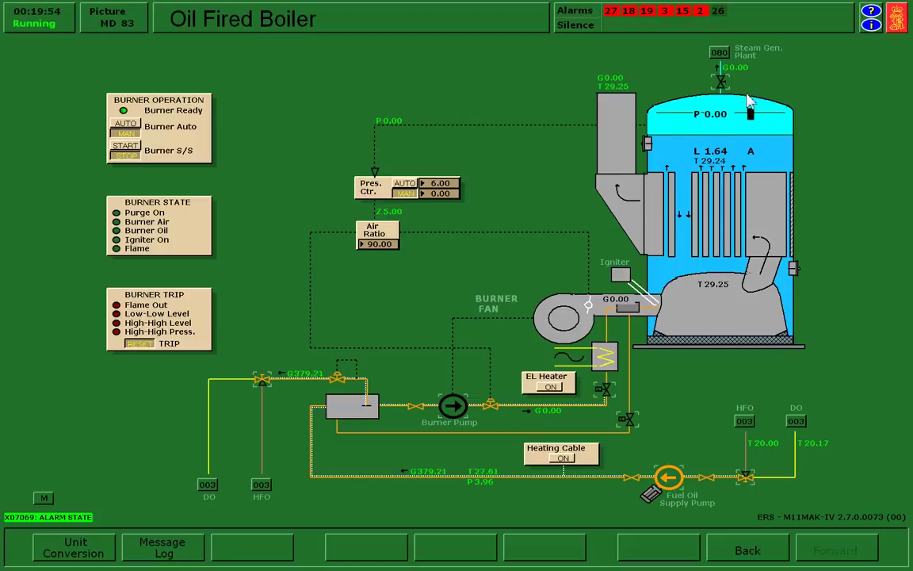
click(752, 117)
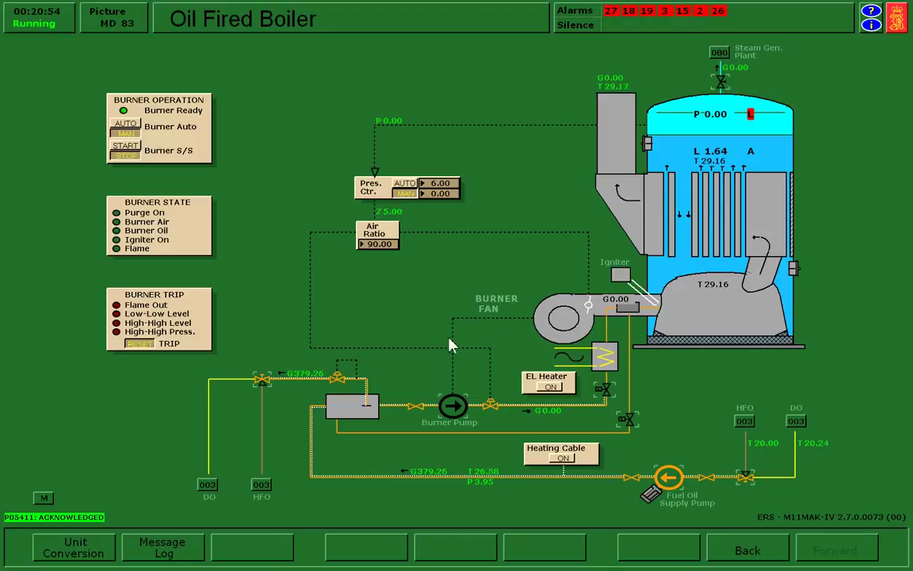
Start the burner with Burner S/S START in auto, repeating the command until the flame lights.
click(126, 148)
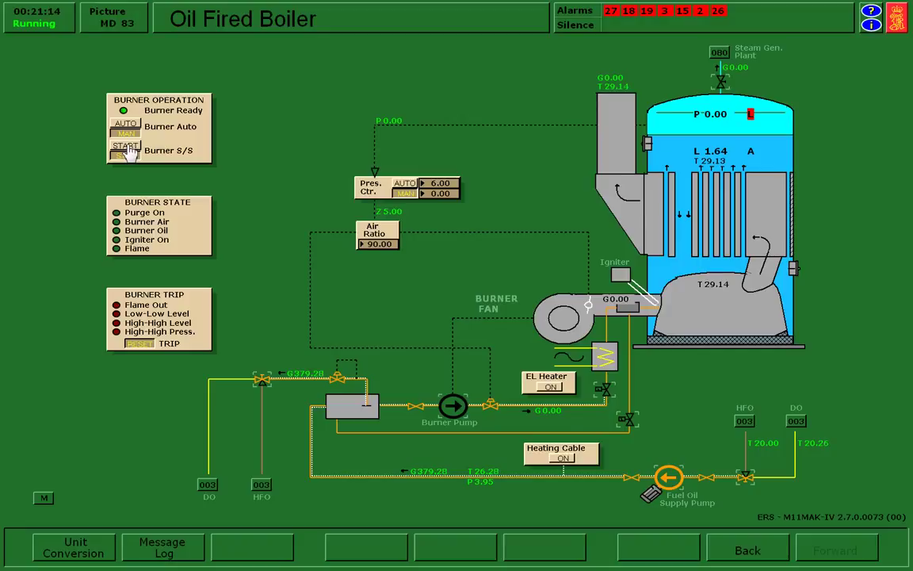
click(125, 149)
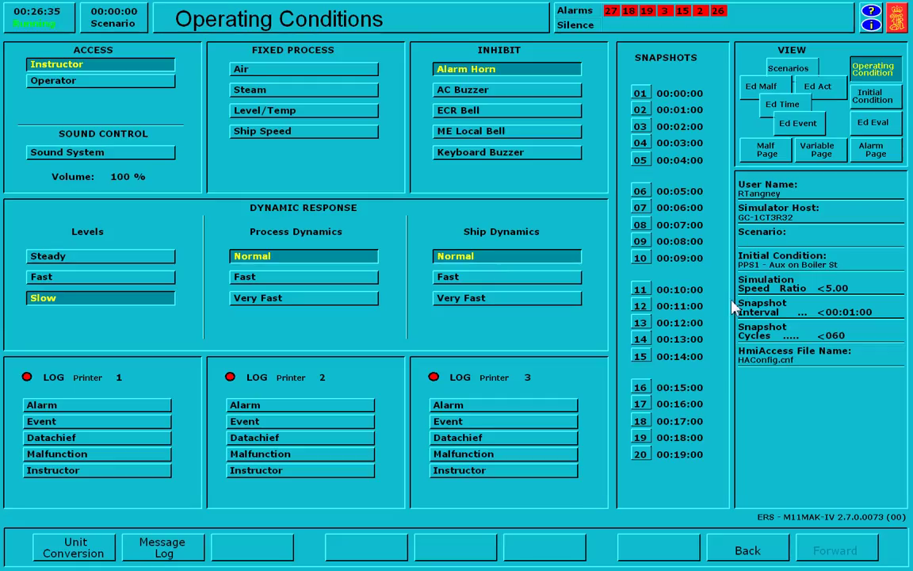
click(833, 291)
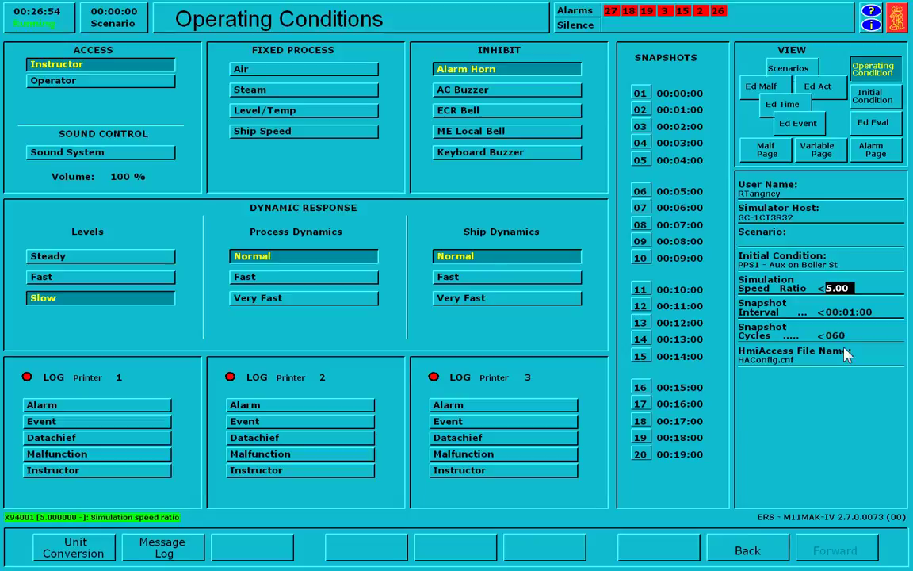
key(Return)
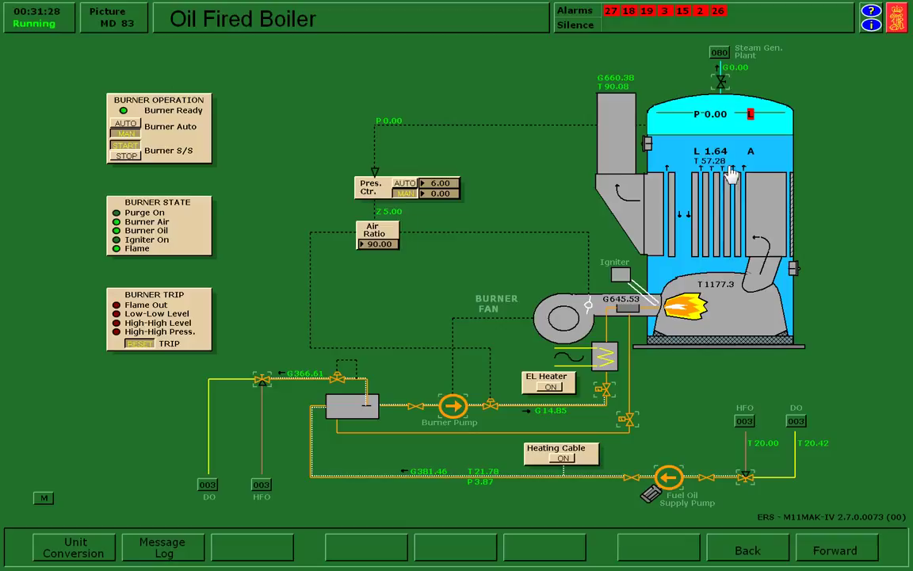
Wait for the boiler water temperature to rise, then edit the simulation speed ratio on Operating Conditions.
mouse_move(700, 176)
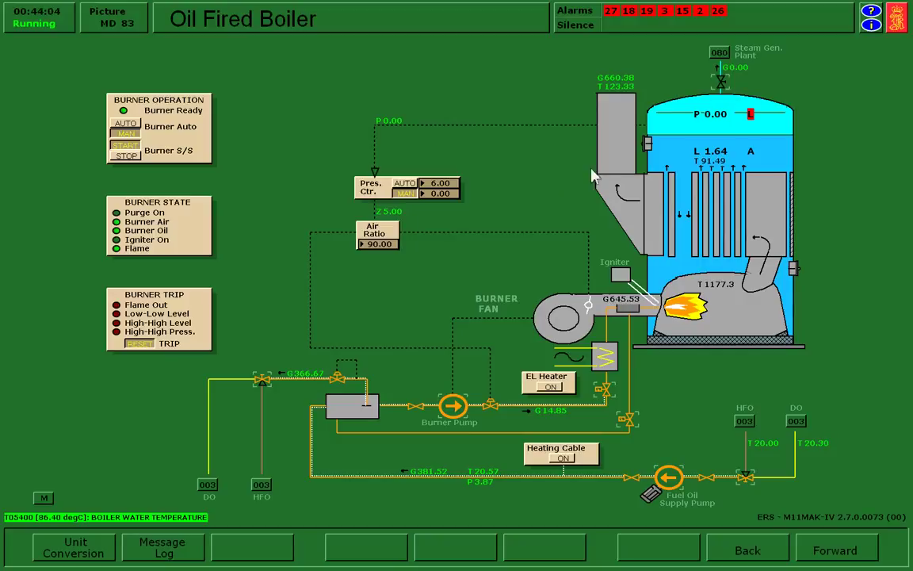
key(F2)
click(840, 290)
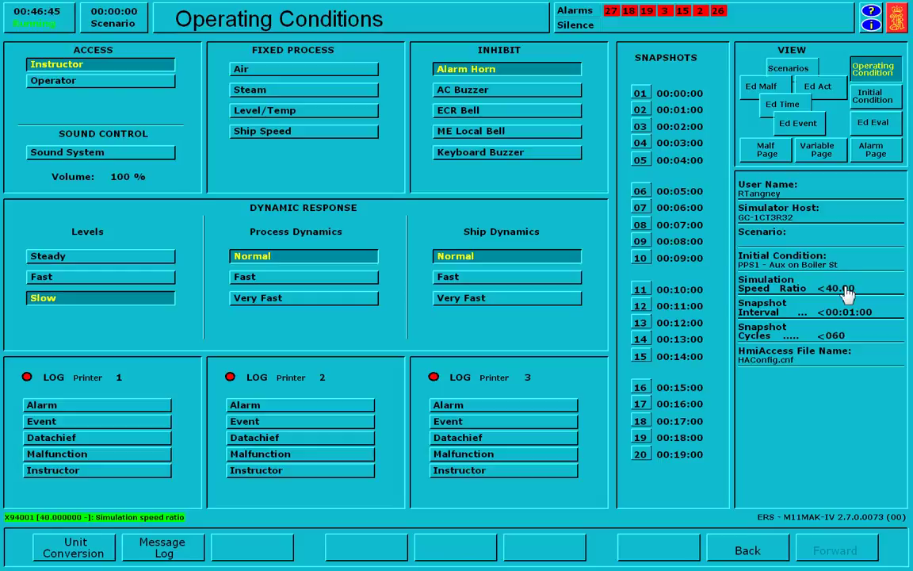
Return to the Oil Fired Boiler picture, check the water temperature, then move on to Steam Generation Plant.
key(alt+Left)
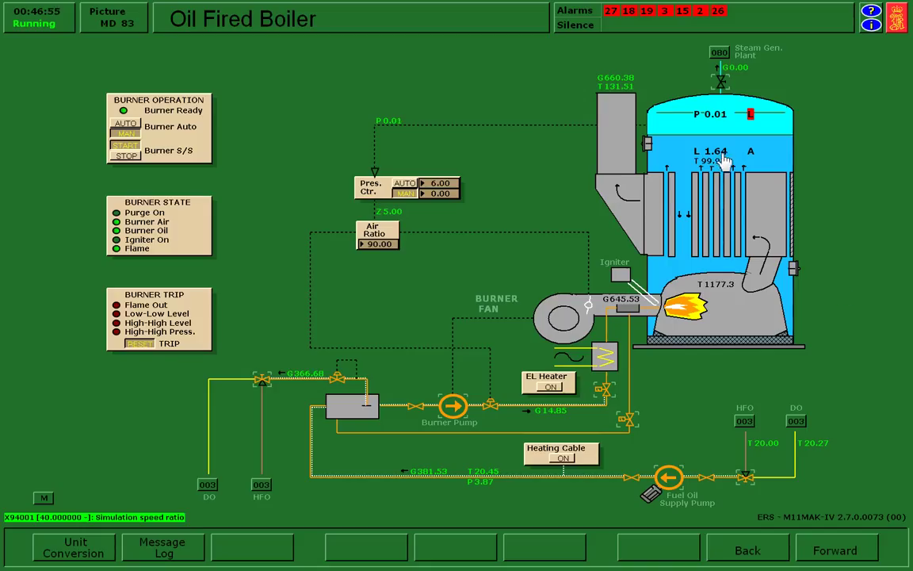
click(729, 165)
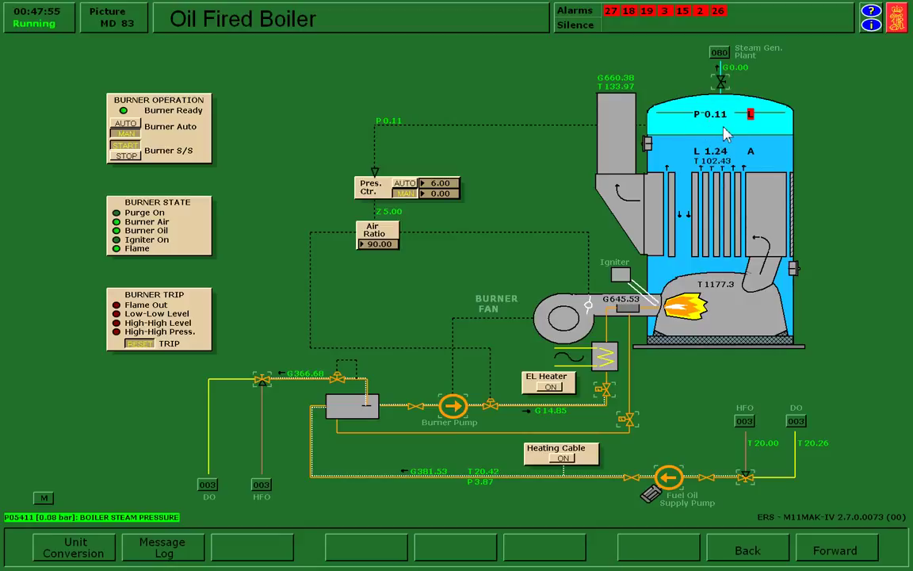
key(F2)
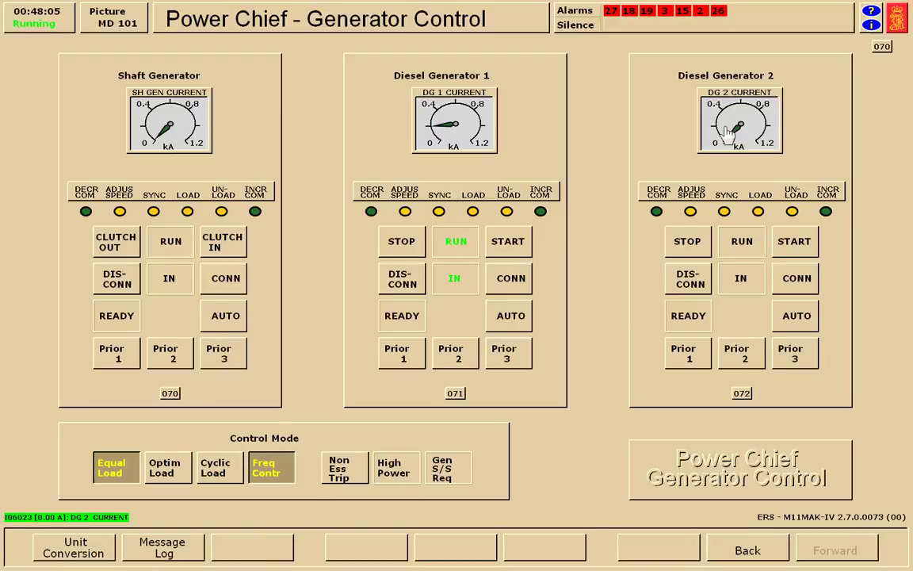
key(F1)
click(727, 134)
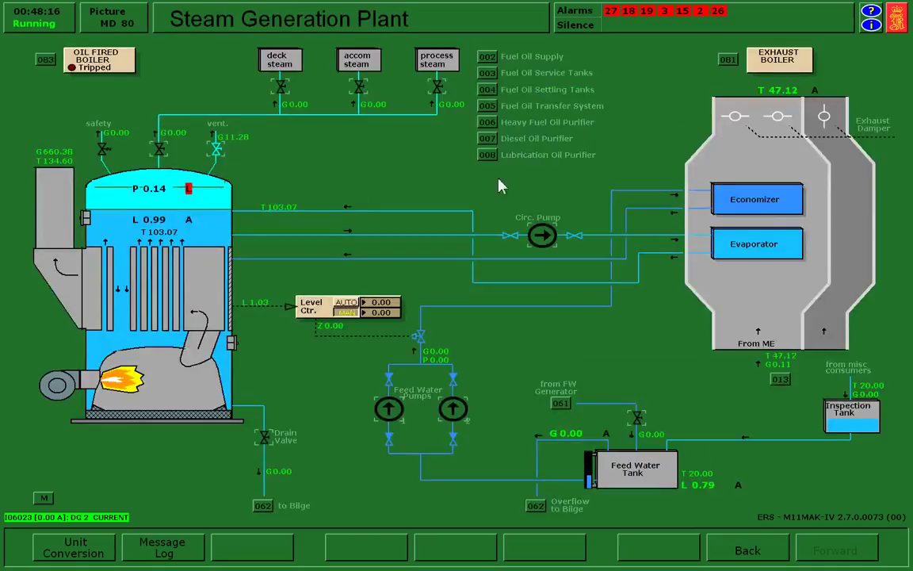
click(147, 188)
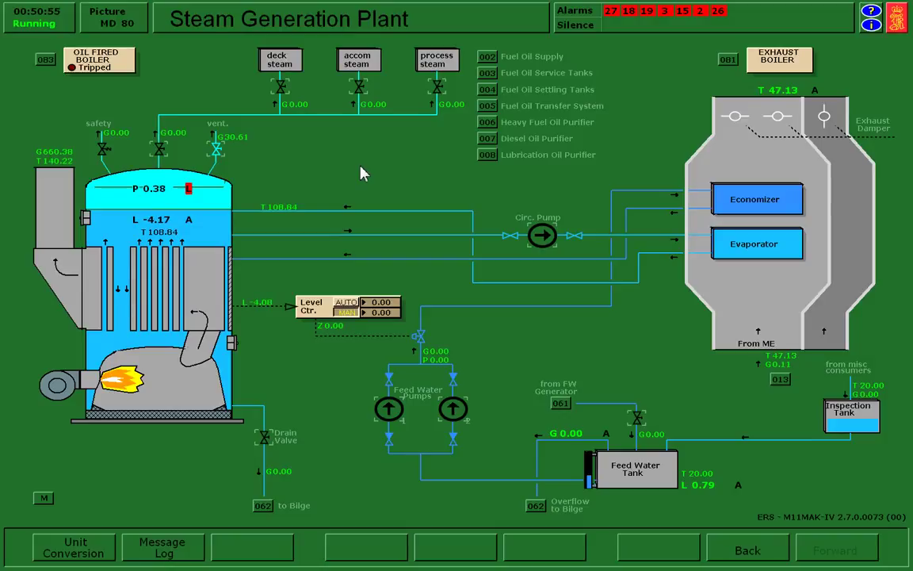
mouse_move(168, 197)
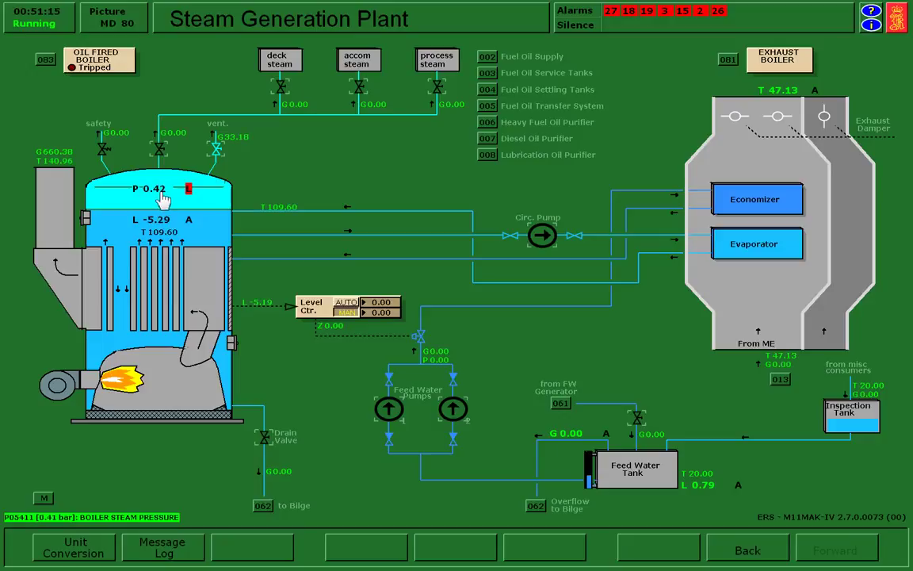
mouse_move(430, 361)
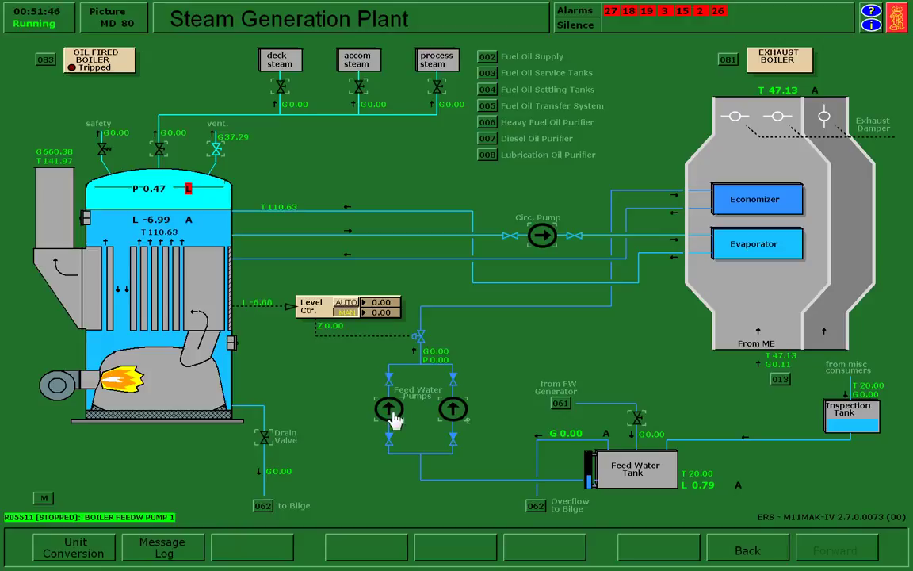
Start feed water pump 1 and switch the boiler level controller to AUTO.
click(392, 415)
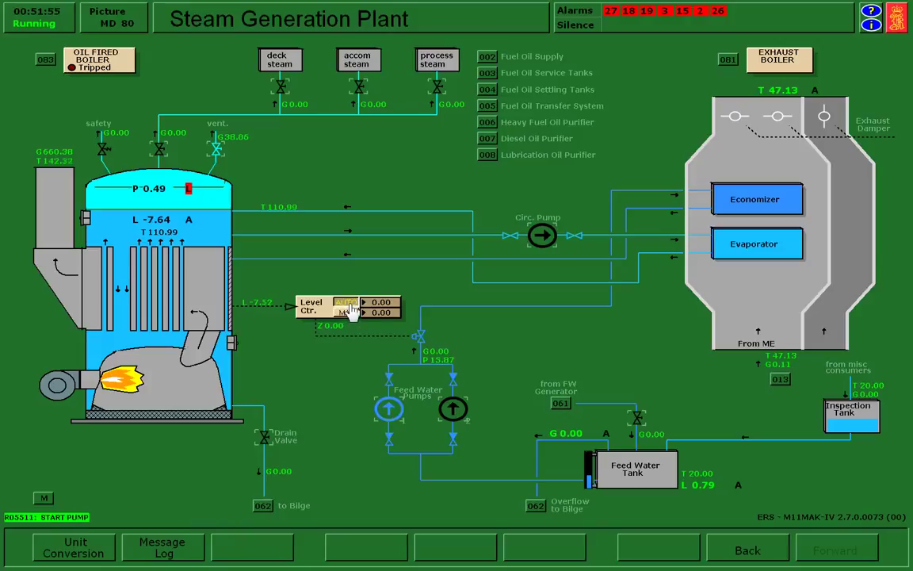
click(346, 302)
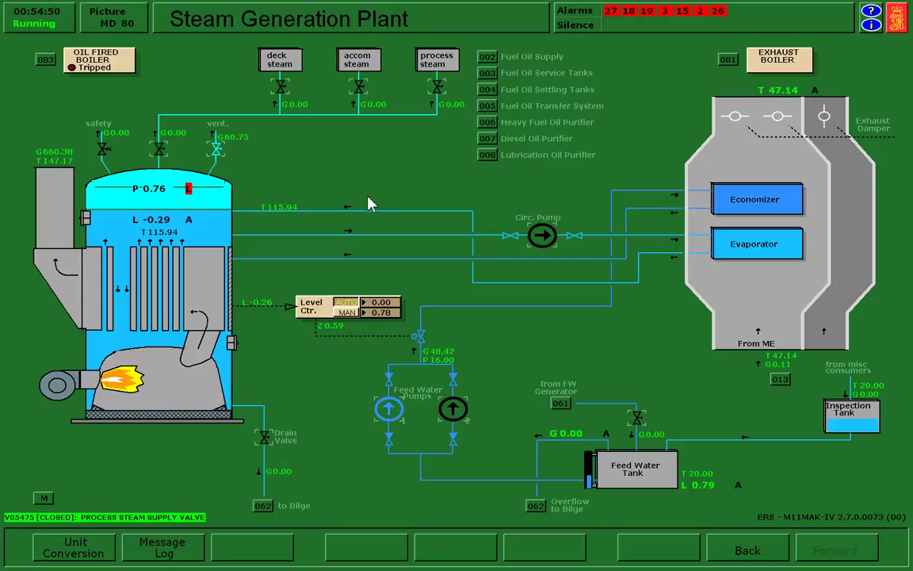
Check the boiler steam pressure, then close the drum vent valve so pressure builds.
click(152, 203)
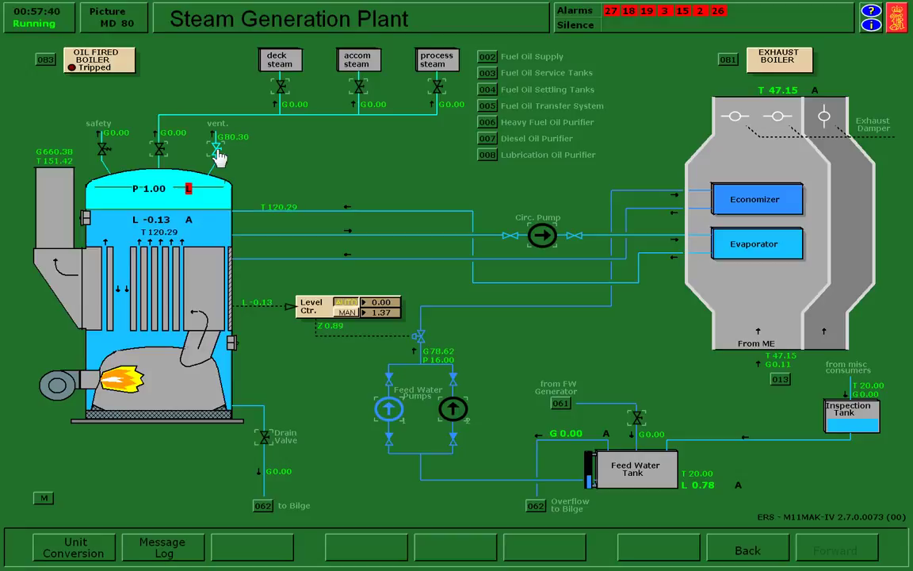
click(218, 155)
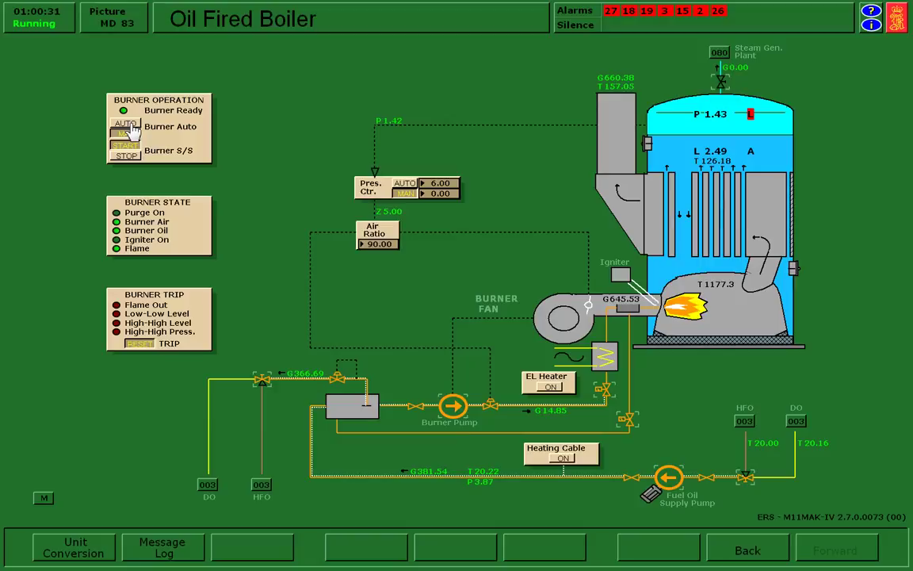
Set the Burner Operation panel to AUTO so the burner fires automatically.
click(129, 127)
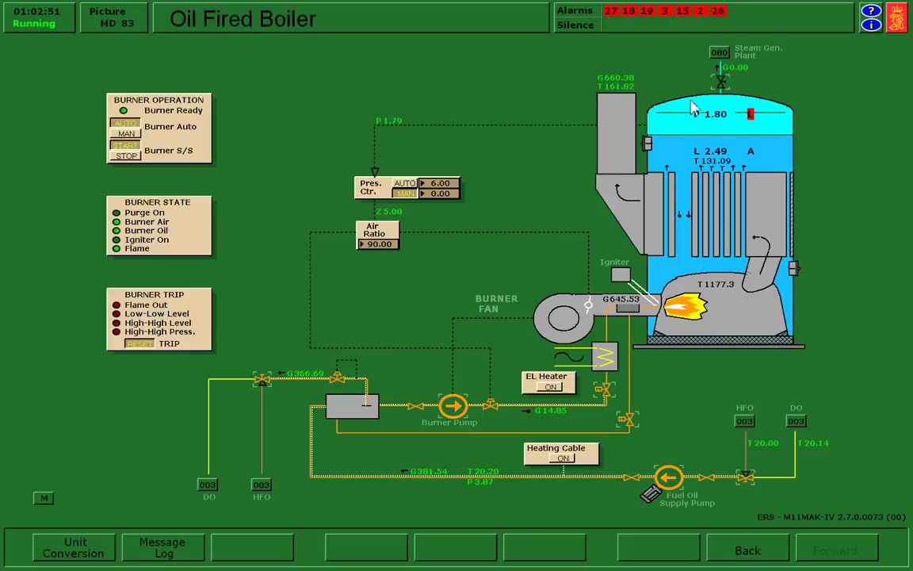
Open the boiler's main steam shut-off valve to feed process steam, then show the Fuel Oil Service Tanks.
click(719, 54)
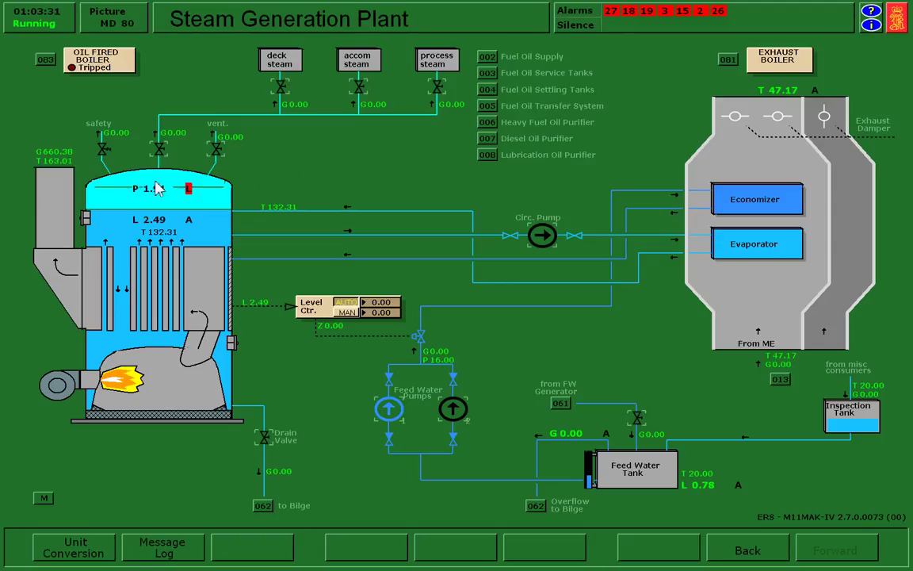
click(159, 157)
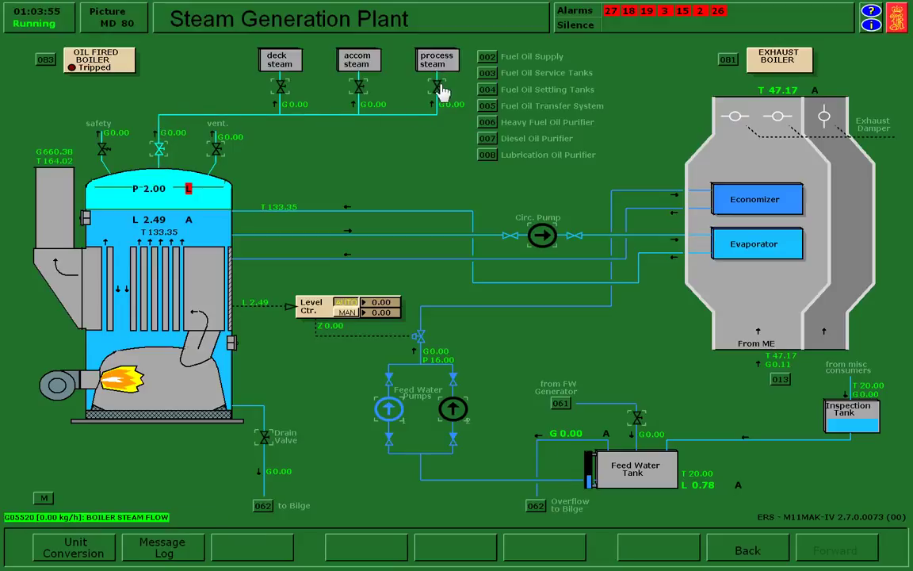
click(488, 74)
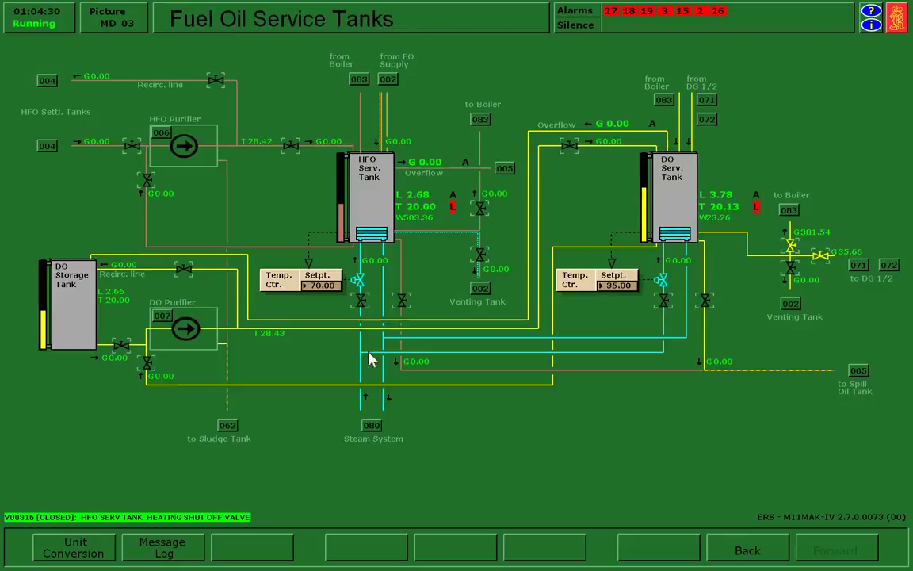
Open the HFO and DO service tank heating steam valves, then go back to the Steam Generation Plant.
click(361, 302)
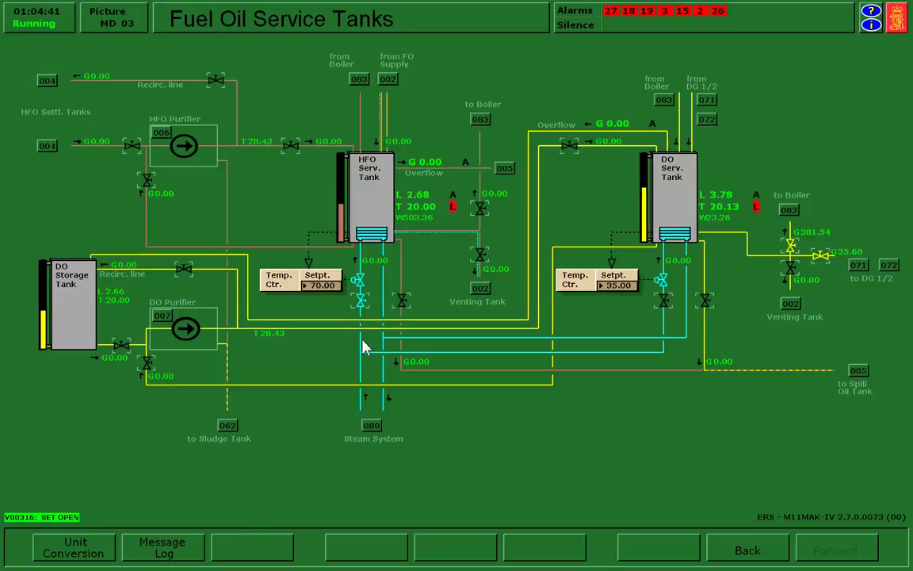
click(664, 302)
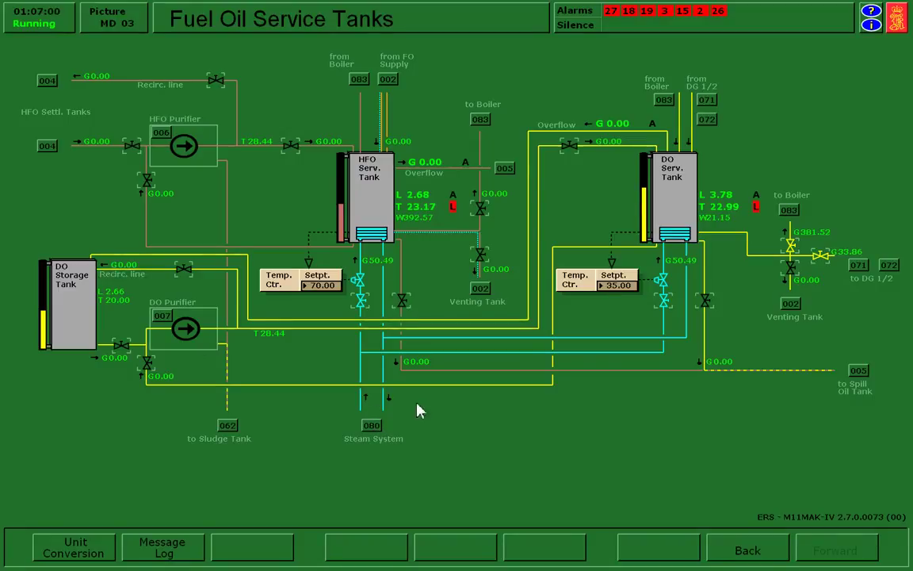
click(374, 429)
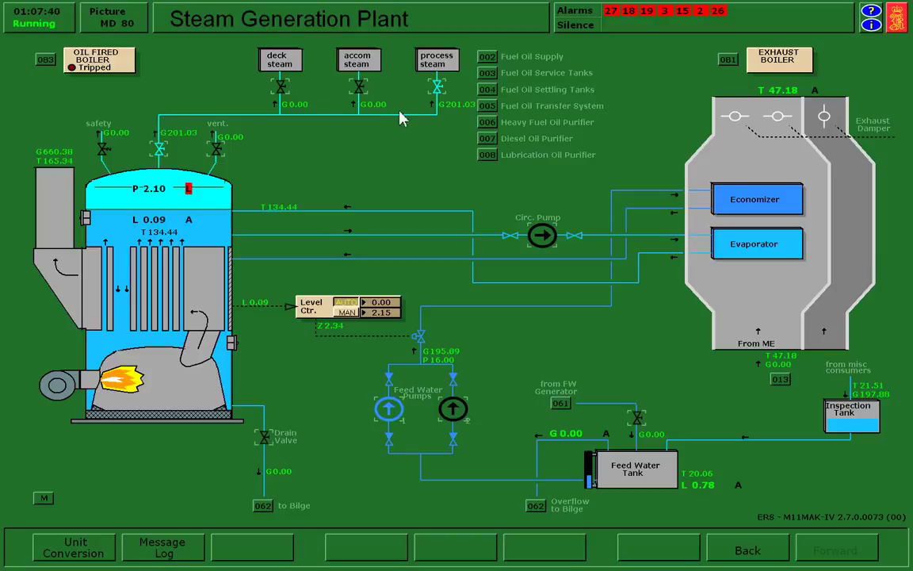
Switch the boiler pressure controller to MAN and raise firing output until pressure reaches about 6 bar.
click(301, 184)
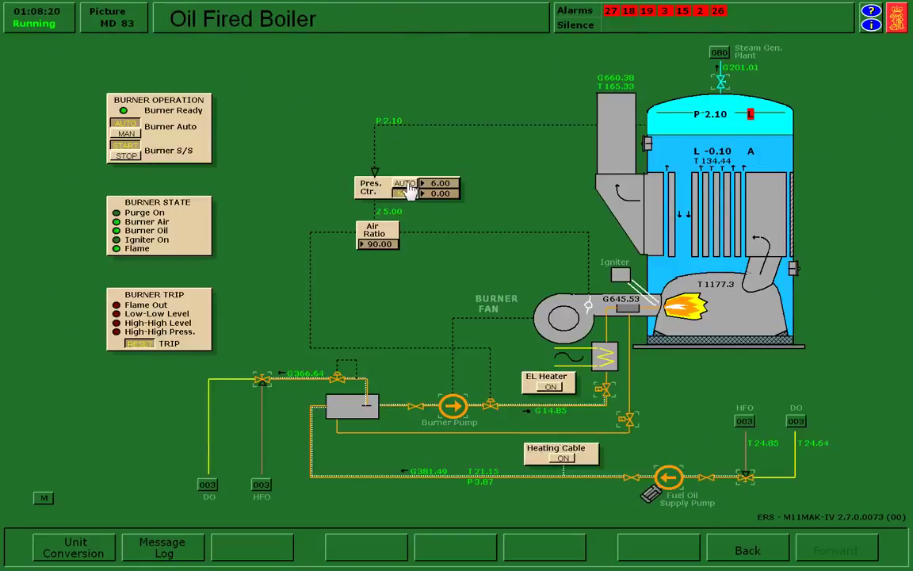
click(407, 187)
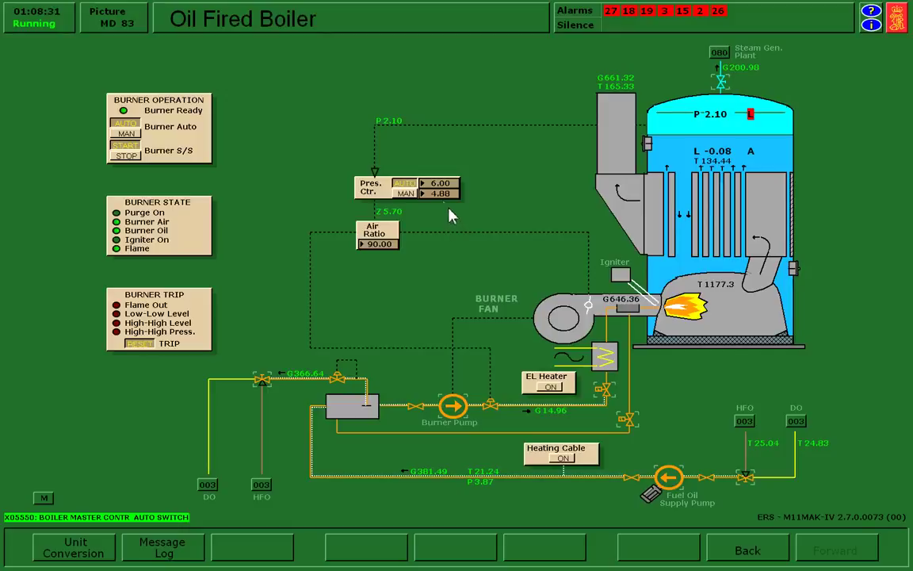
click(444, 195)
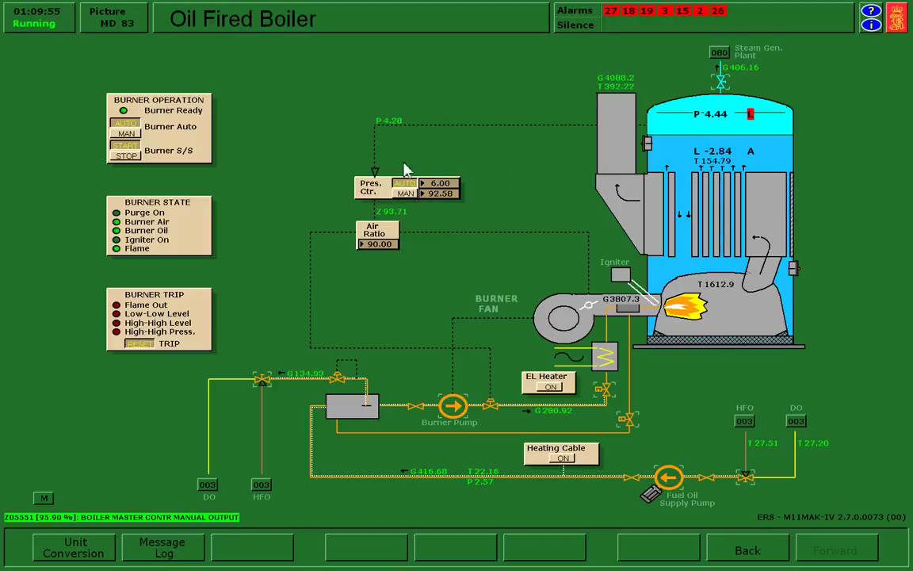
click(117, 124)
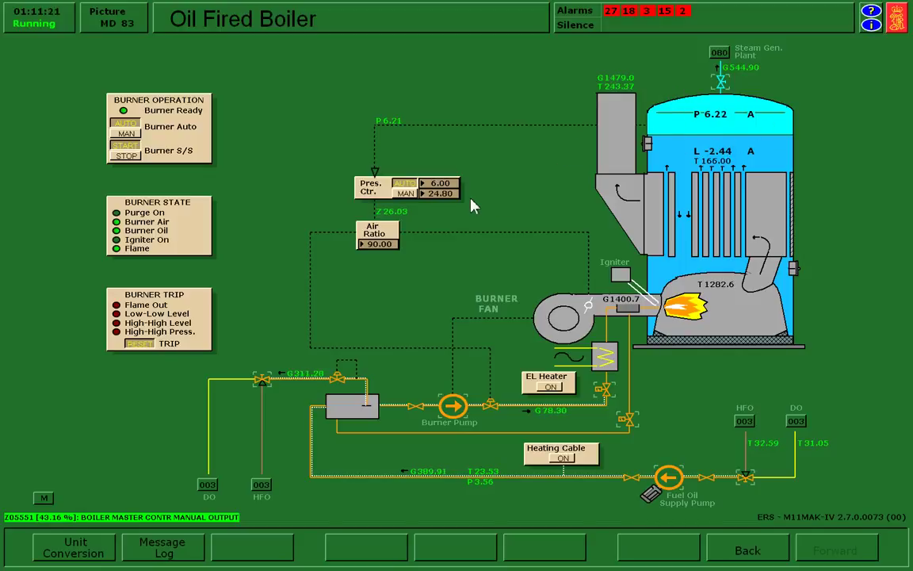
Put the pressure controller back in AUTO at 6.00 bar and check boiler level and process steam flow.
click(403, 183)
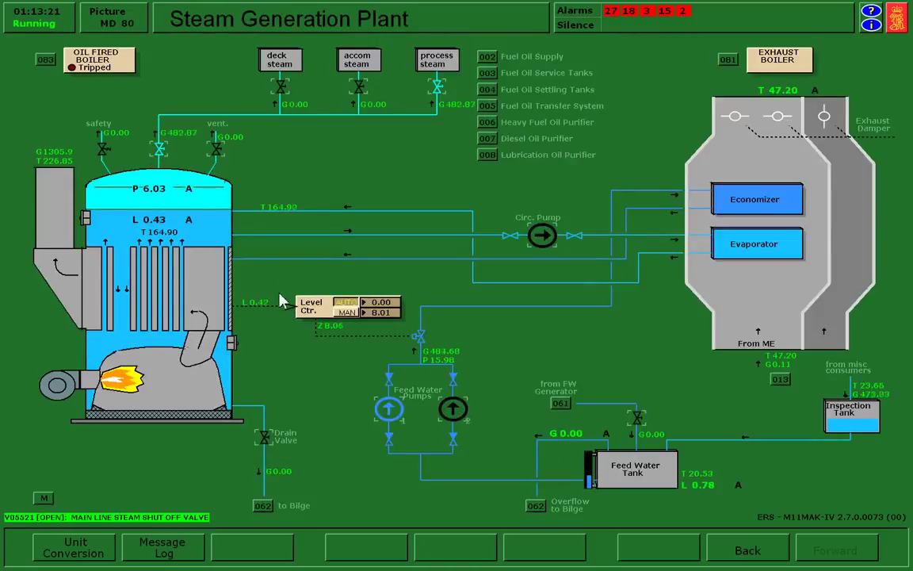
click(179, 226)
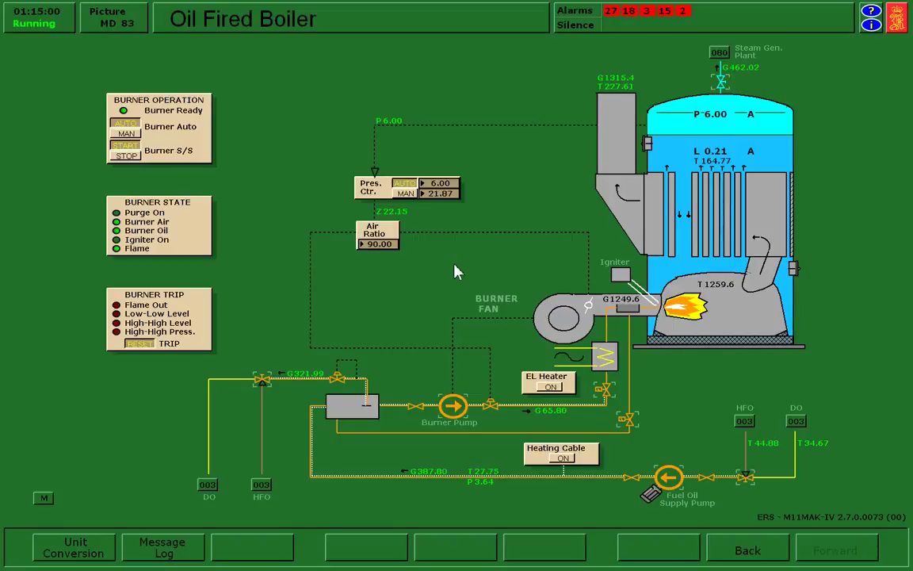
key(Page_Up)
key(Page_Up)
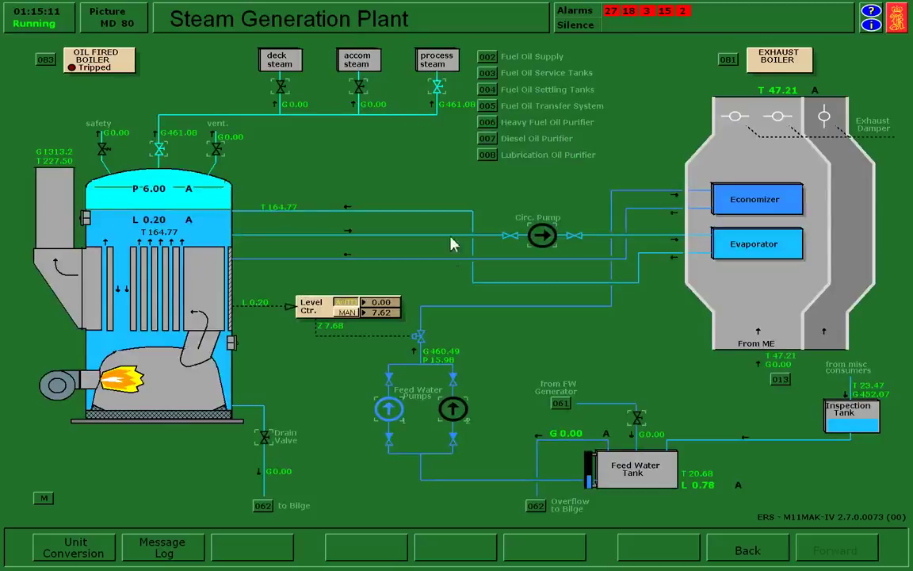